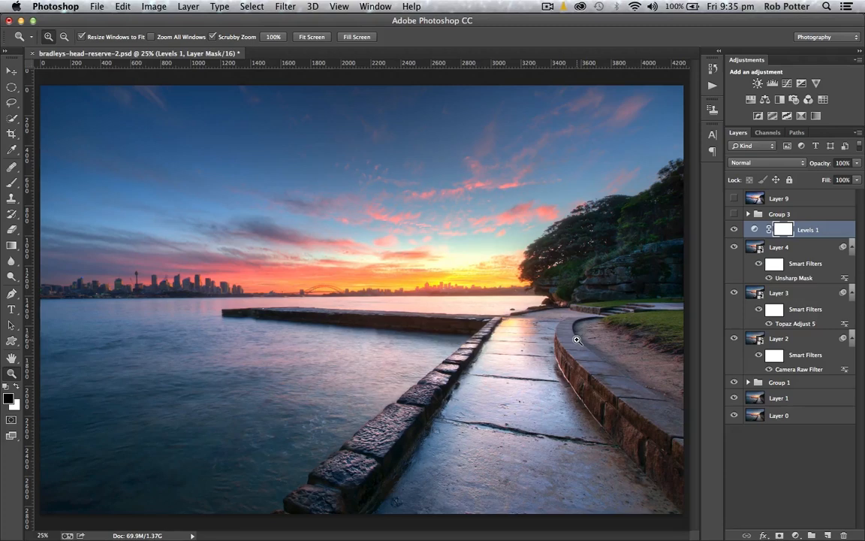
Toggle the visibility of Layer 9 and the Levels 1 adjustment to compare the image with and without them.
left_click(734, 199)
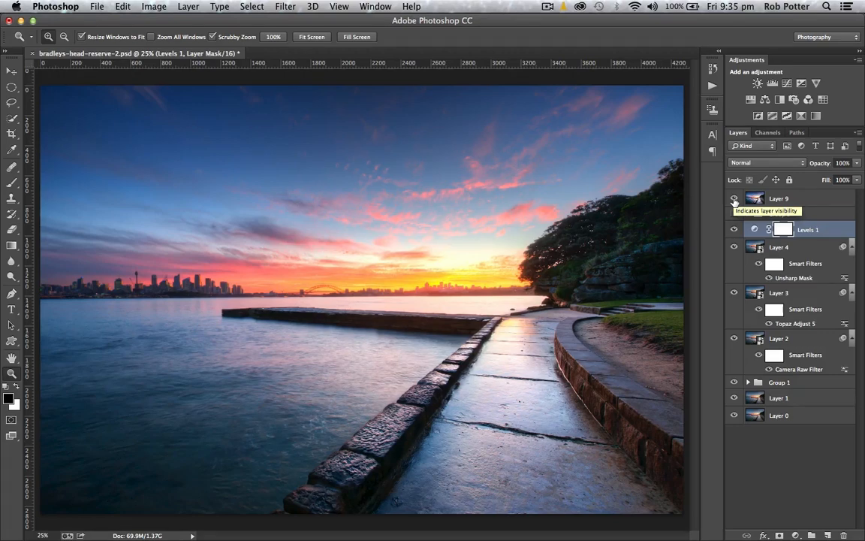
left_click(734, 199)
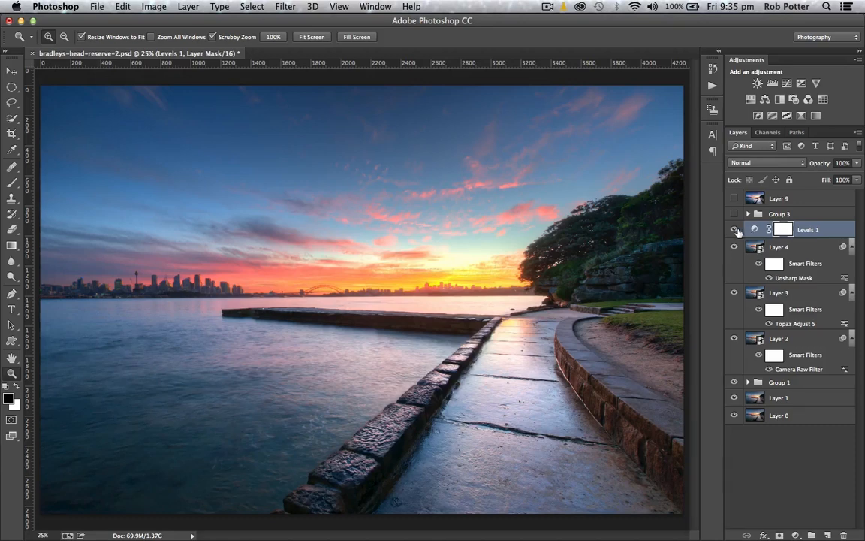
left_click(734, 231)
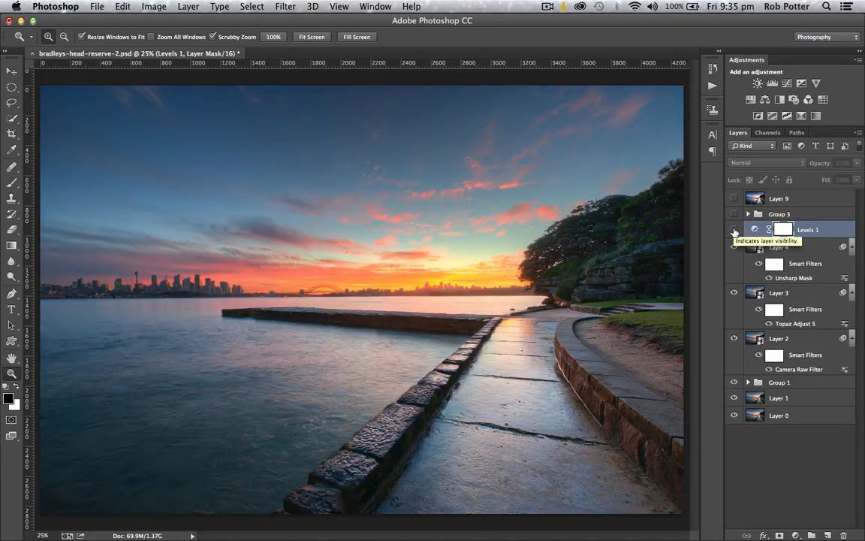
left_click(734, 230)
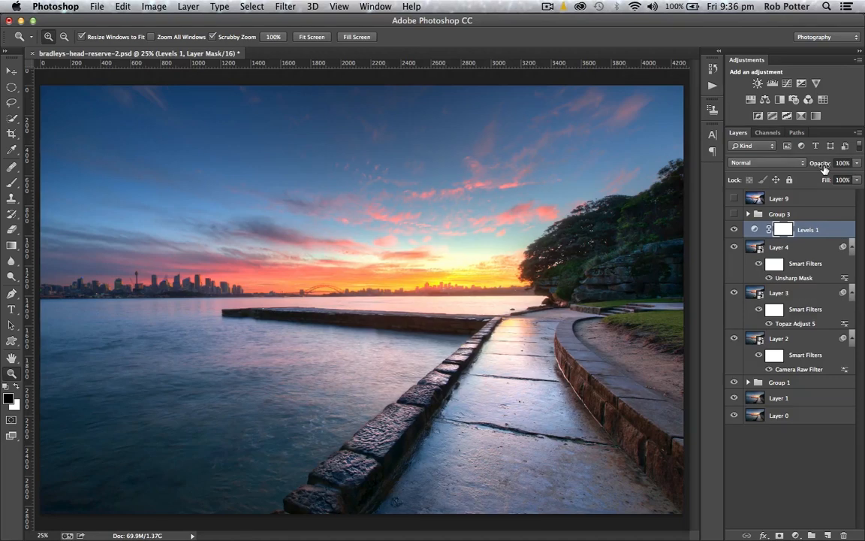
left_click(735, 230)
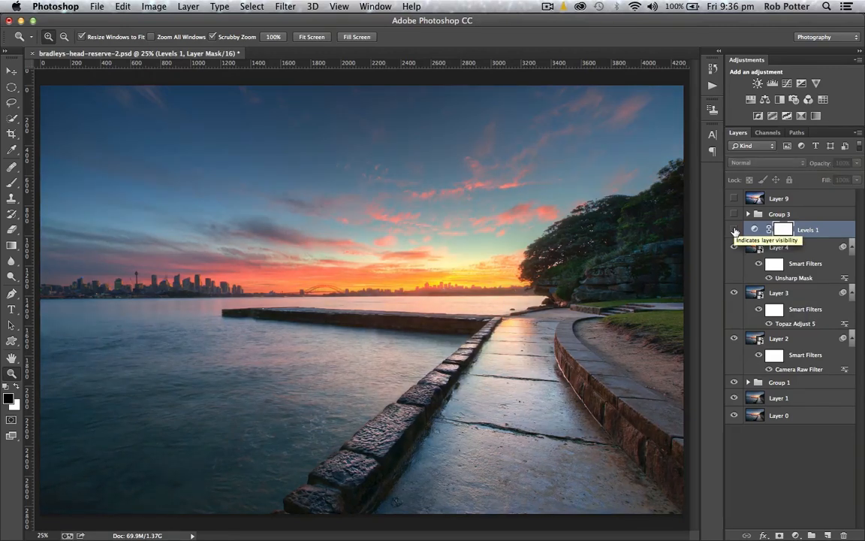
left_click(735, 230)
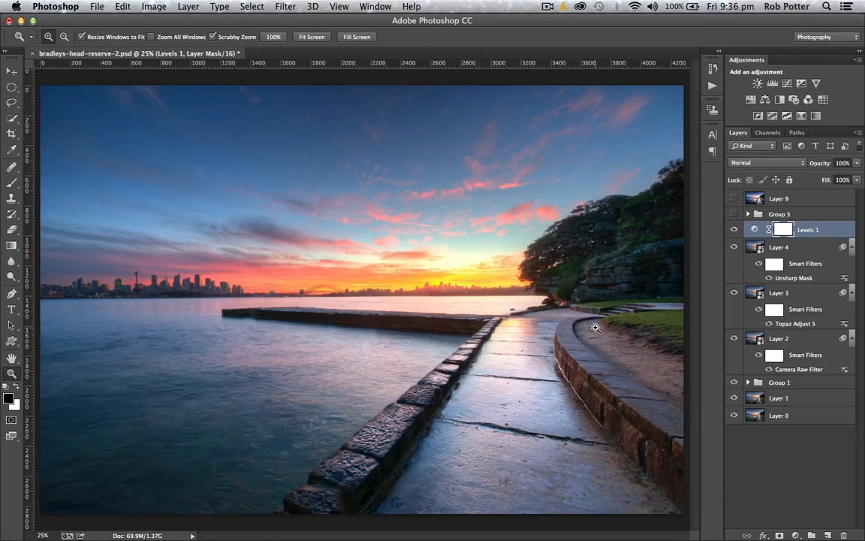
left_click(735, 230)
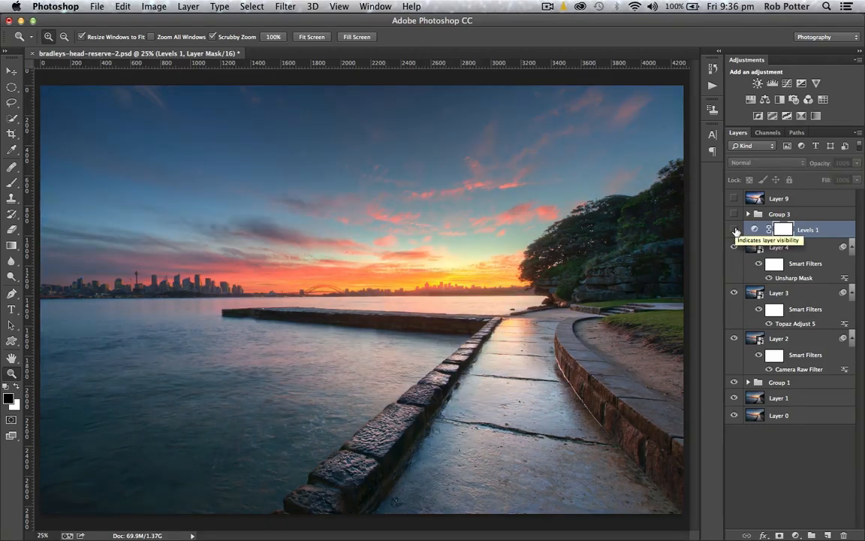
Delete Layer 9, Group 3 and the Levels 1 adjustment from the layer stack.
left_click(786, 249)
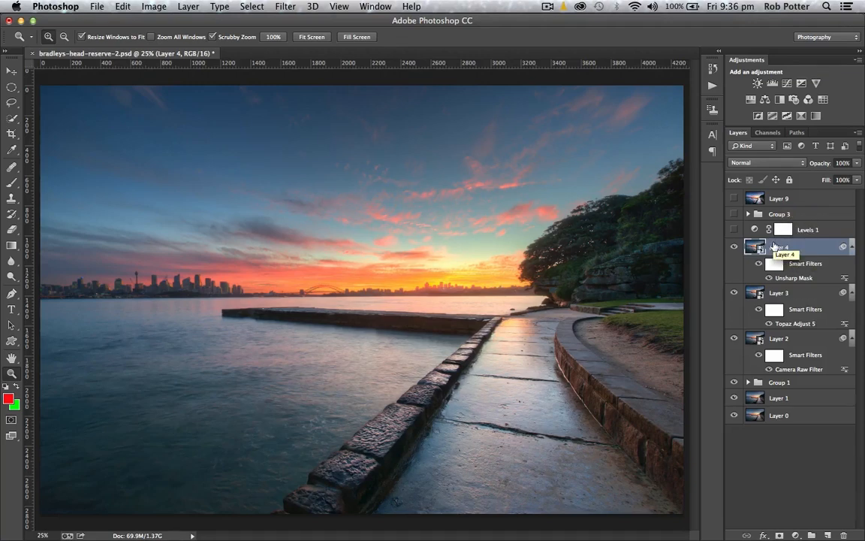
left_click(807, 202)
left_click(826, 229, "shift")
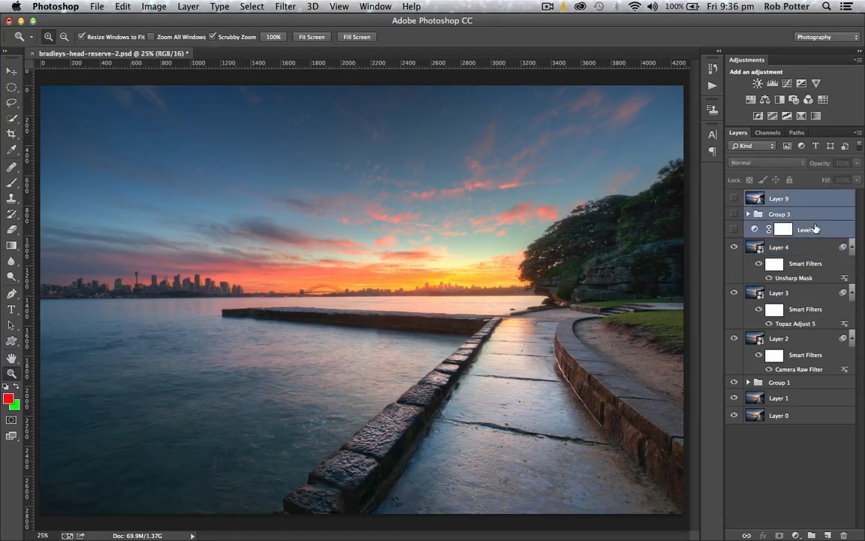
left_click_drag(828, 229, 844, 535)
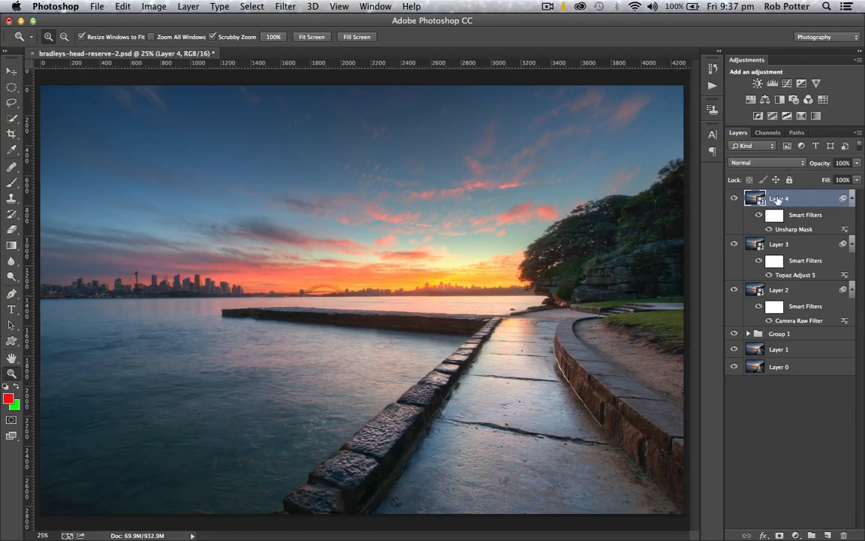
Add a new Levels adjustment above Layer 4 and activate its black point eyedropper with the clipping preview.
left_click(774, 85)
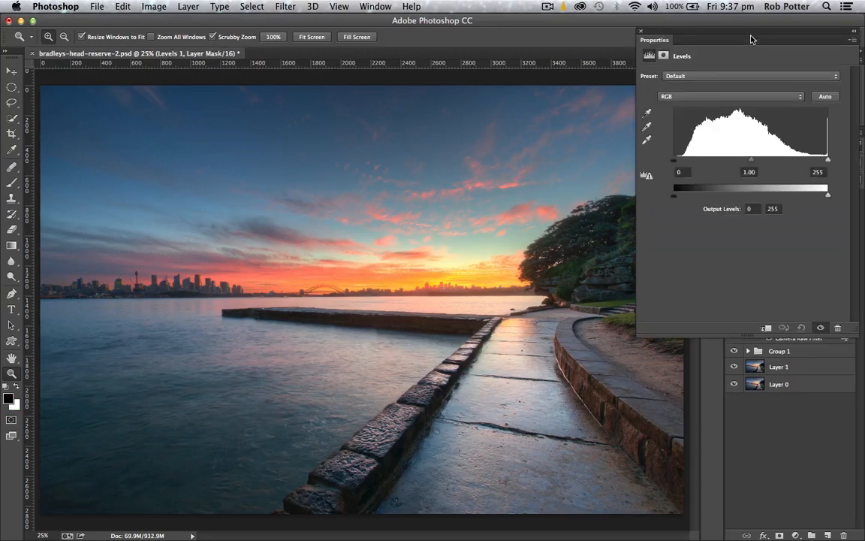
left_click_drag(751, 40, 740, 39)
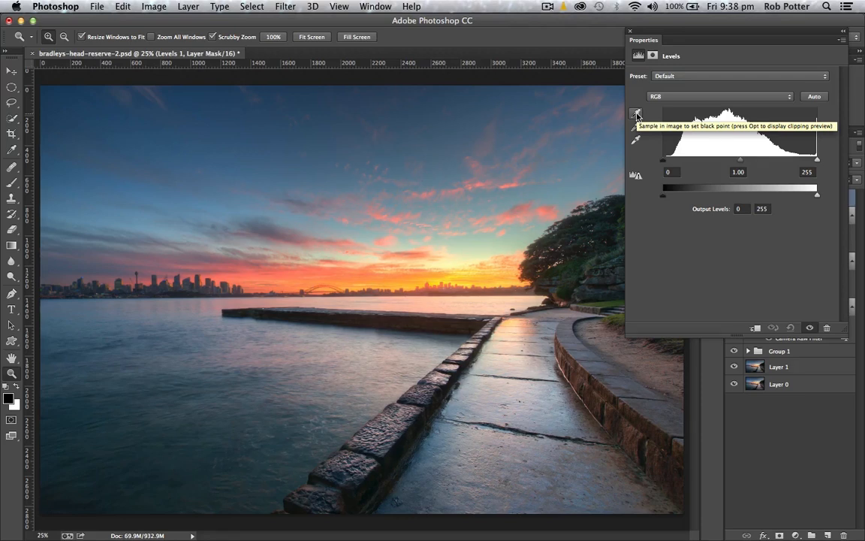
left_click(636, 114)
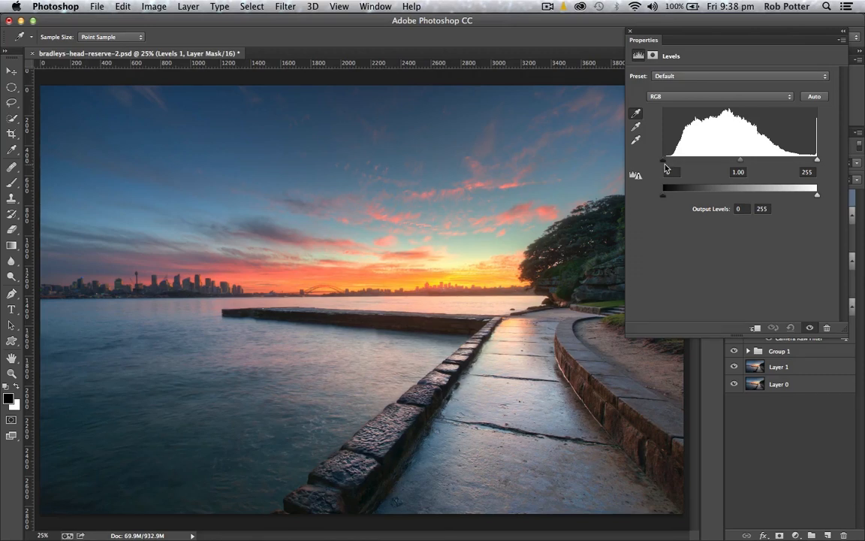
left_click(635, 114)
key("alt")
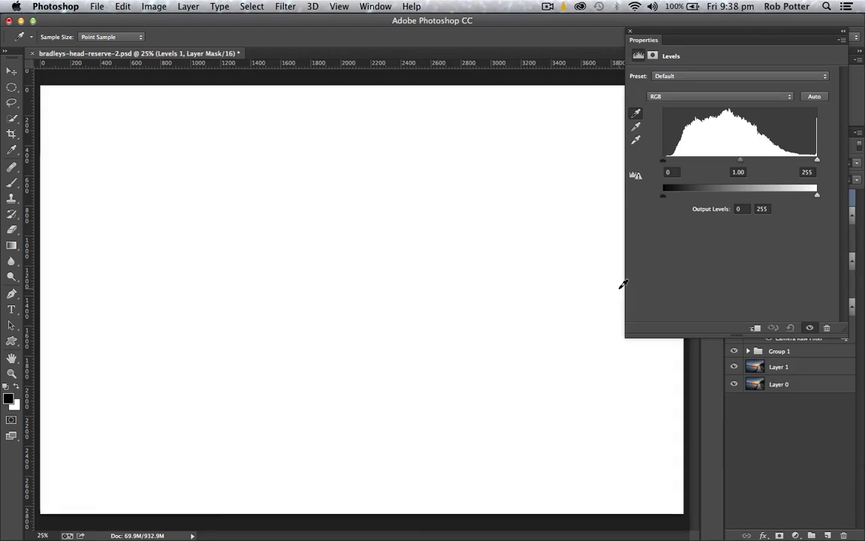
key("alt")
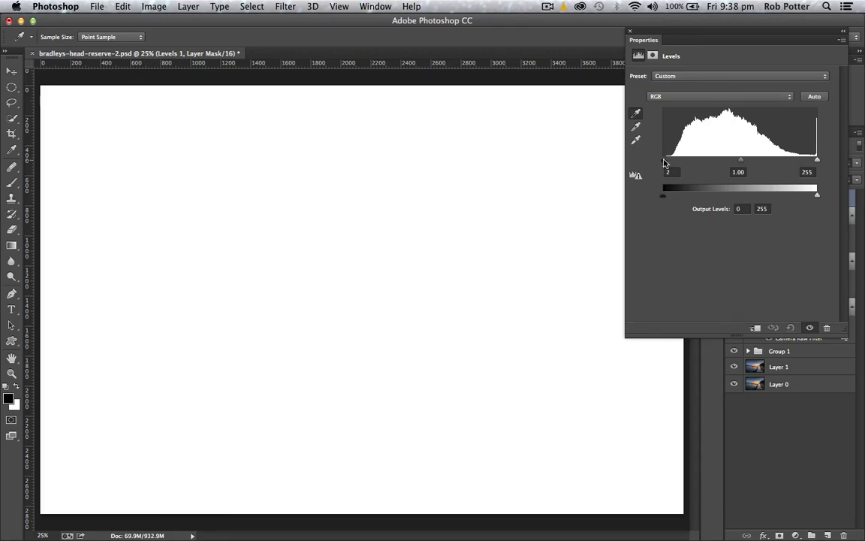
Raise the Levels shadow input to 14, using the clipping preview to locate the darkest areas of the image.
left_click_drag(664, 162, 671, 163)
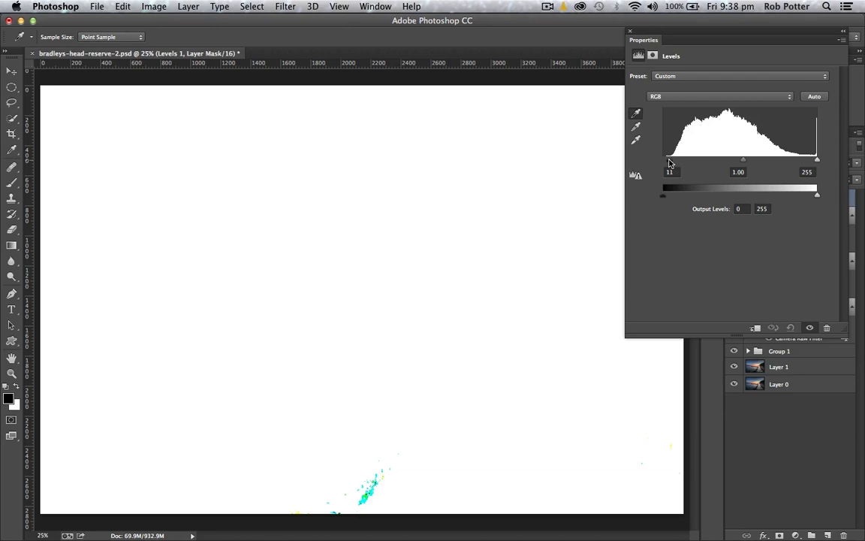
left_click_drag(670, 163, 669, 163)
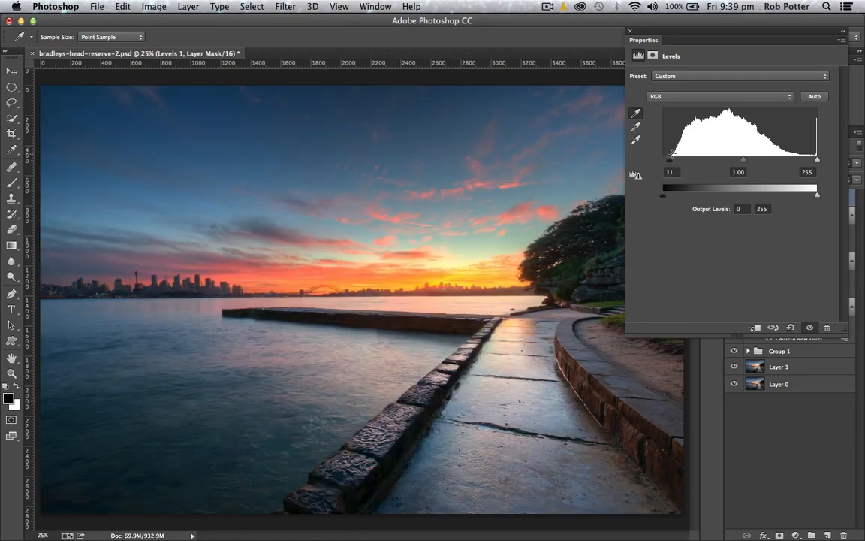
mouse_move(670, 162)
left_mouse_down()
mouse_move(670, 193)
mouse_move(672, 164)
mouse_move(663, 164)
mouse_move(712, 166)
mouse_move(660, 162)
mouse_move(672, 163)
left_mouse_up()
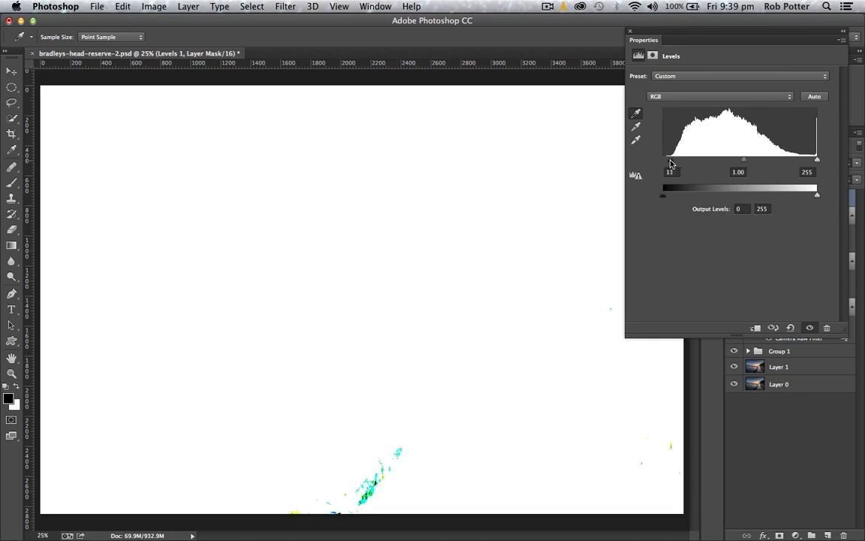
left_click_drag(672, 163, 671, 164)
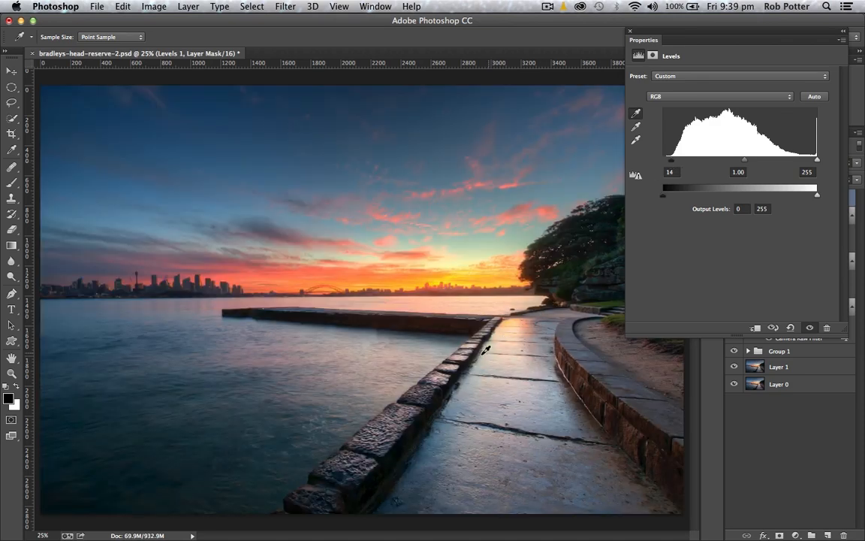
key("alt")
Zoom in on the foreground stone wall and sample its darkest clipped shadow as the Levels black point.
key("z")
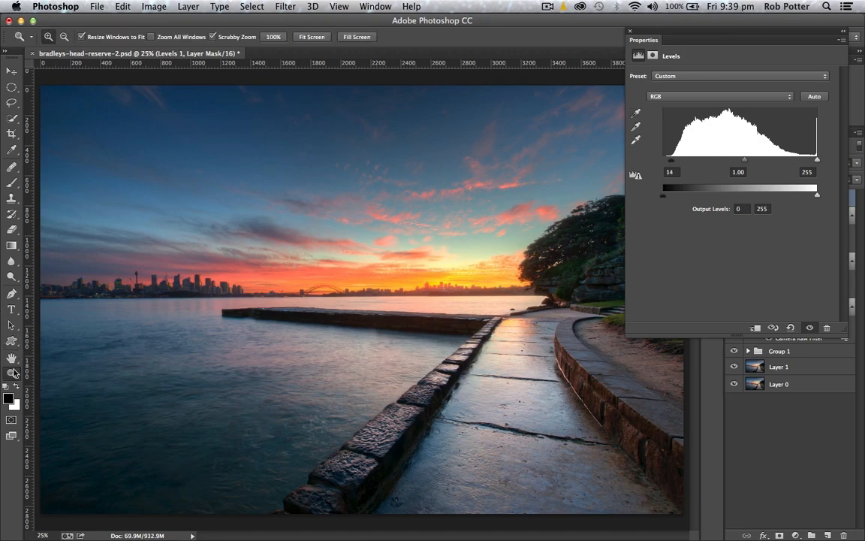
left_click_drag(366, 483, 429, 483)
key("space")
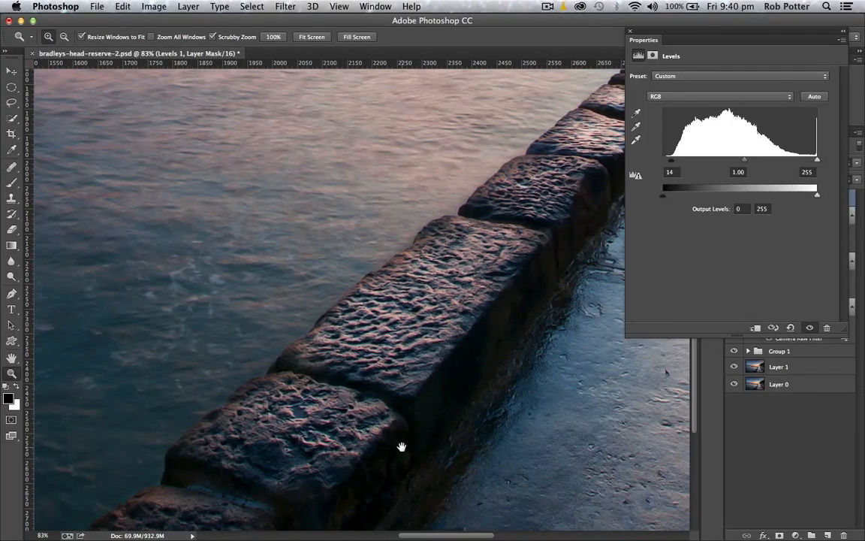
left_click_drag(401, 449, 405, 389)
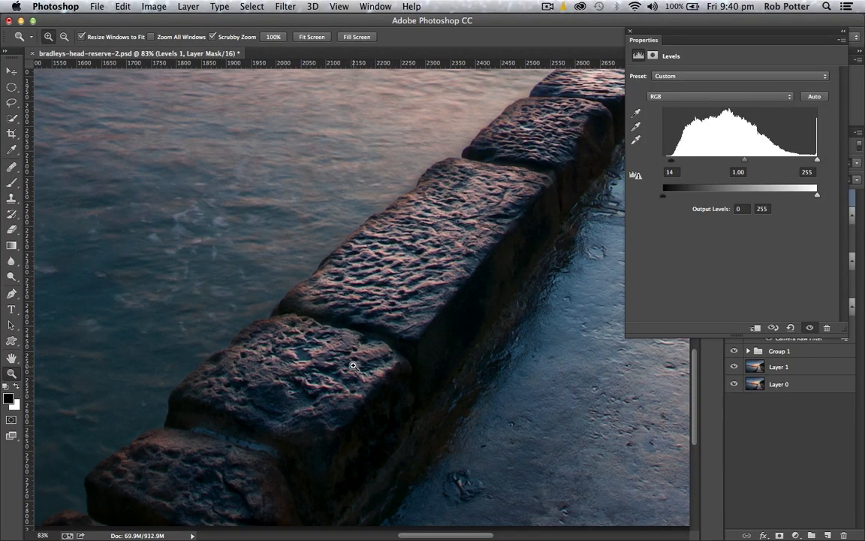
left_click(636, 113)
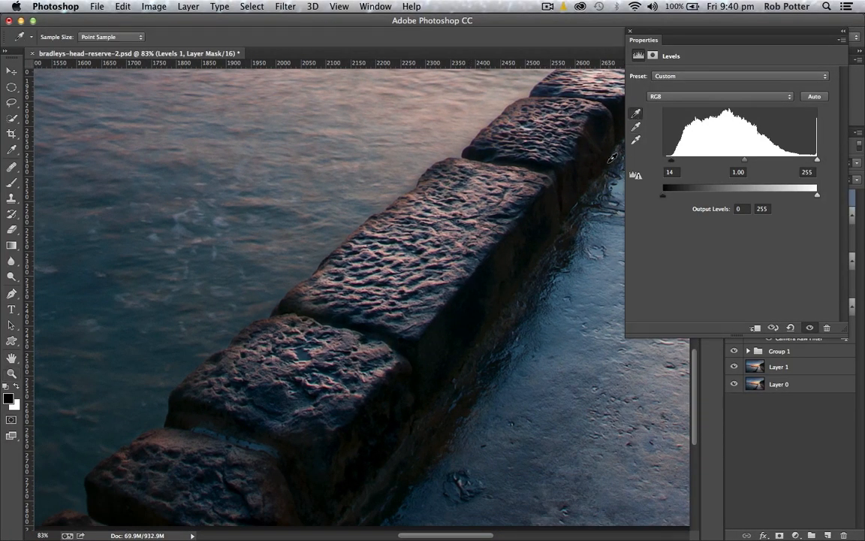
key("alt")
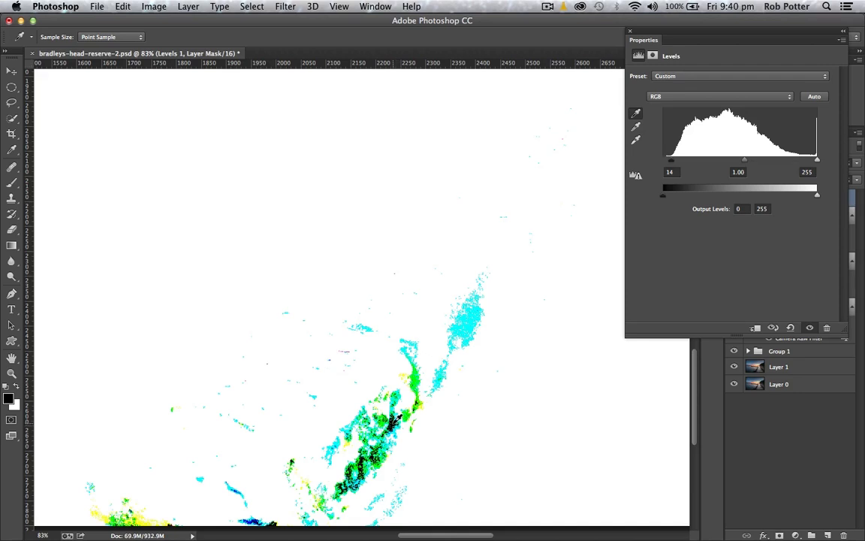
left_click(394, 423, "alt")
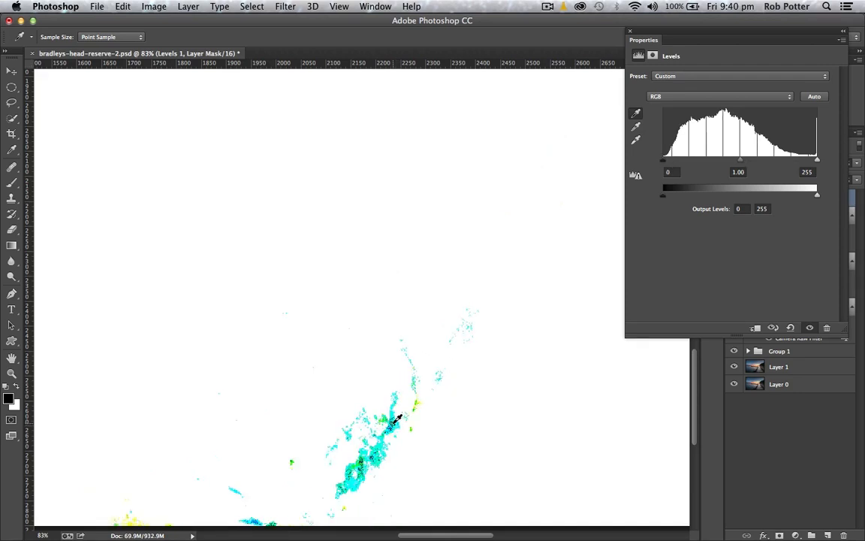
key("alt")
key("alt")
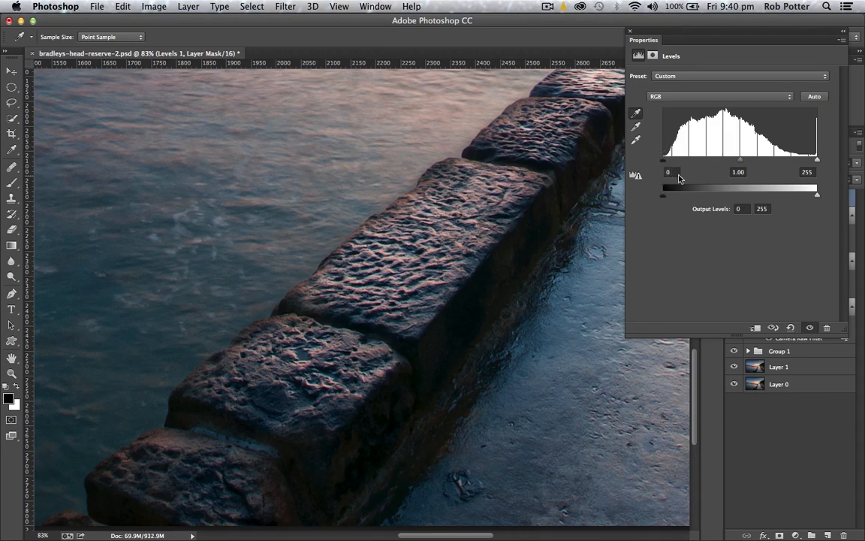
Fit the whole image in view and toggle the Levels 1 adjustment to compare before and after.
key("super+0")
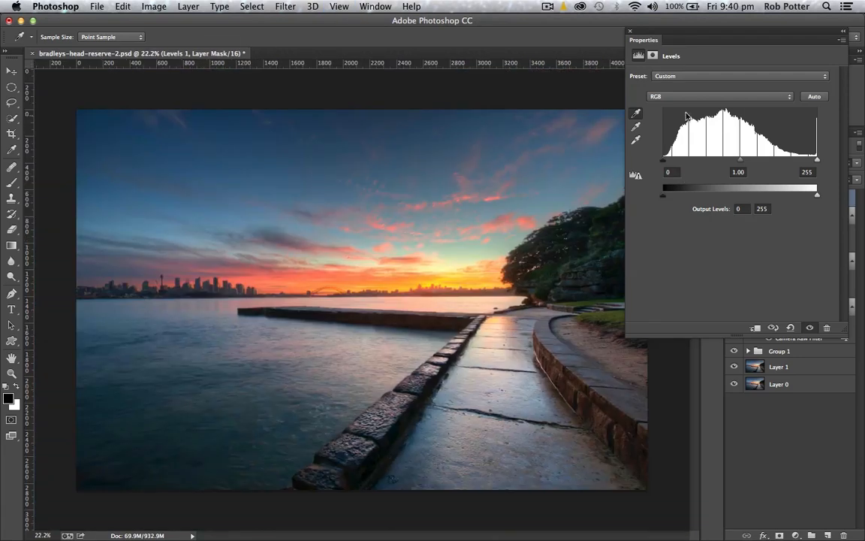
left_click_drag(700, 31, 756, 262)
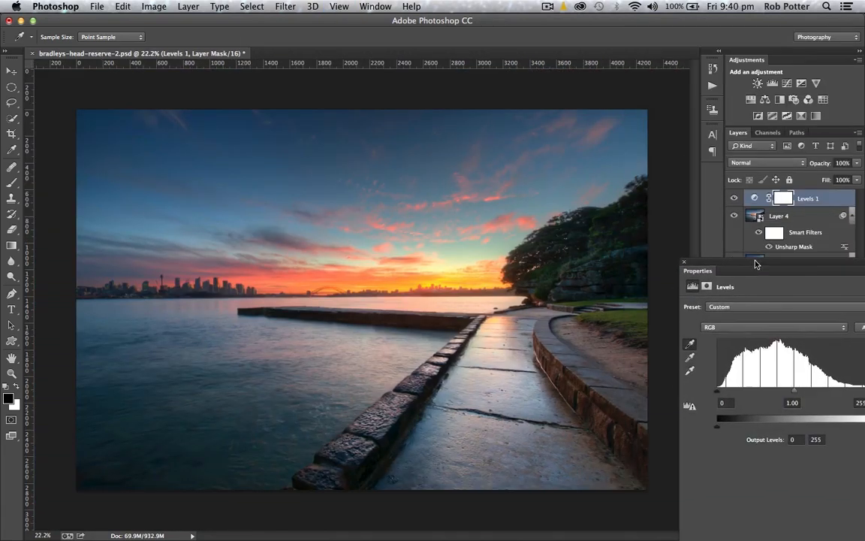
left_click(734, 199)
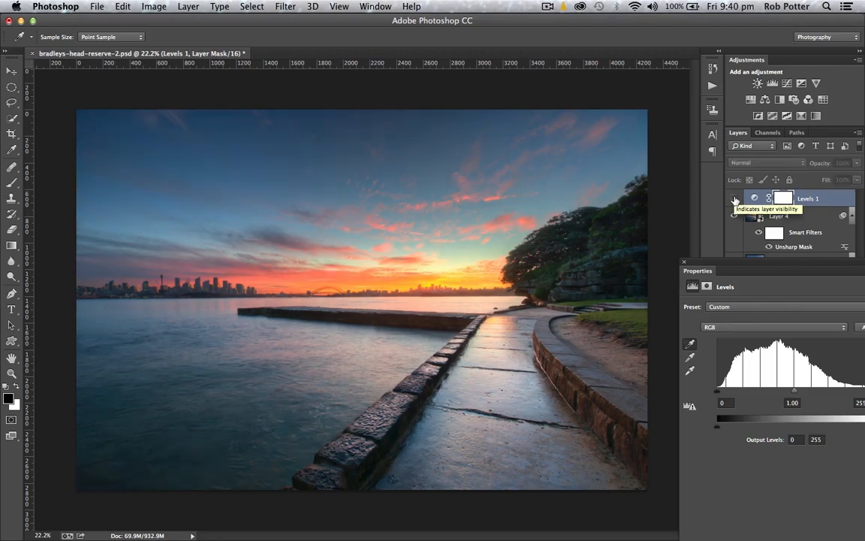
left_click(734, 199)
left_click(735, 199)
left_click(735, 199)
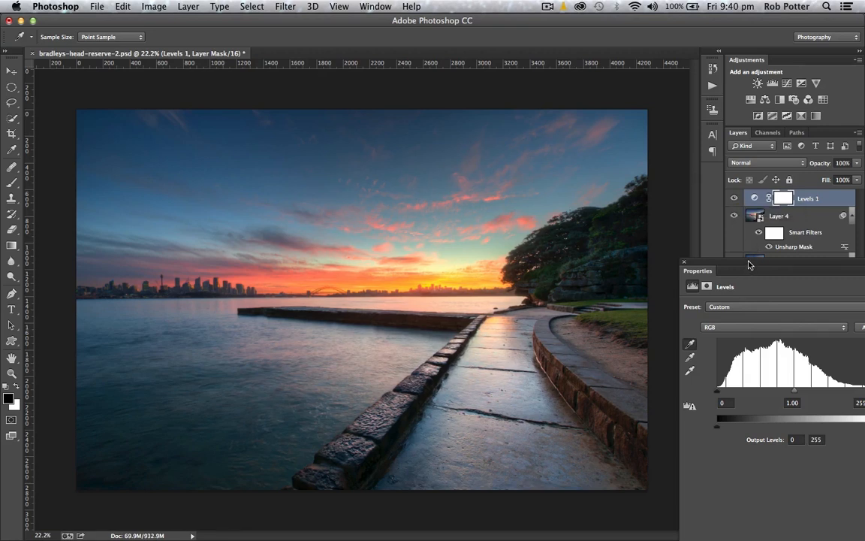
Activate the white point eyedropper and lower the Levels highlight input to 204 using the clipping preview.
left_click_drag(748, 265, 677, 29)
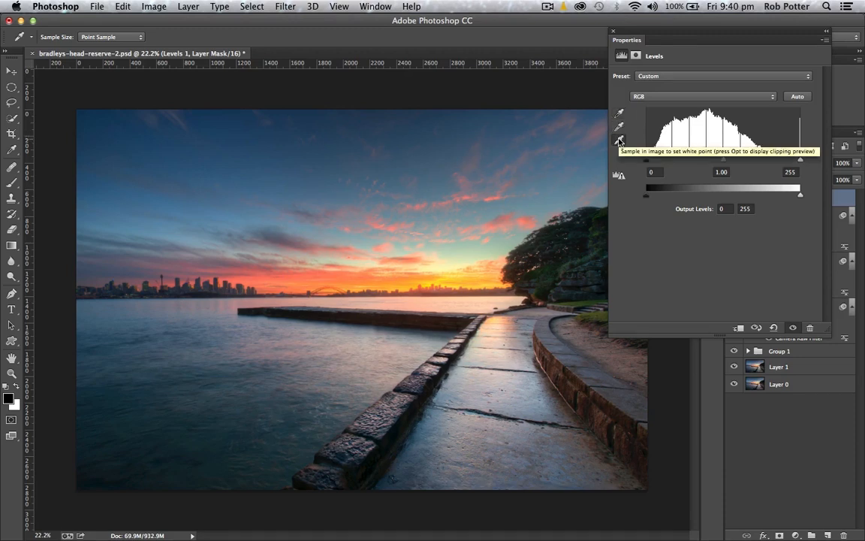
left_click(619, 141)
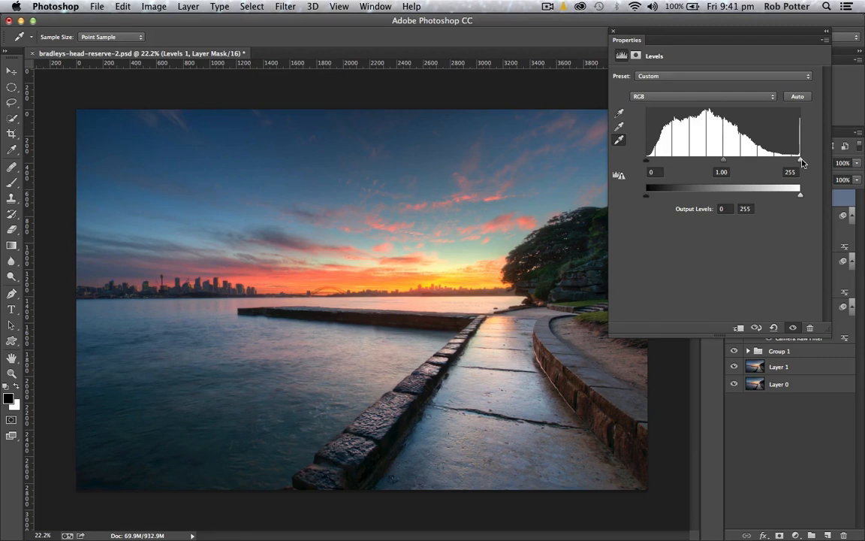
left_click(801, 159, "alt")
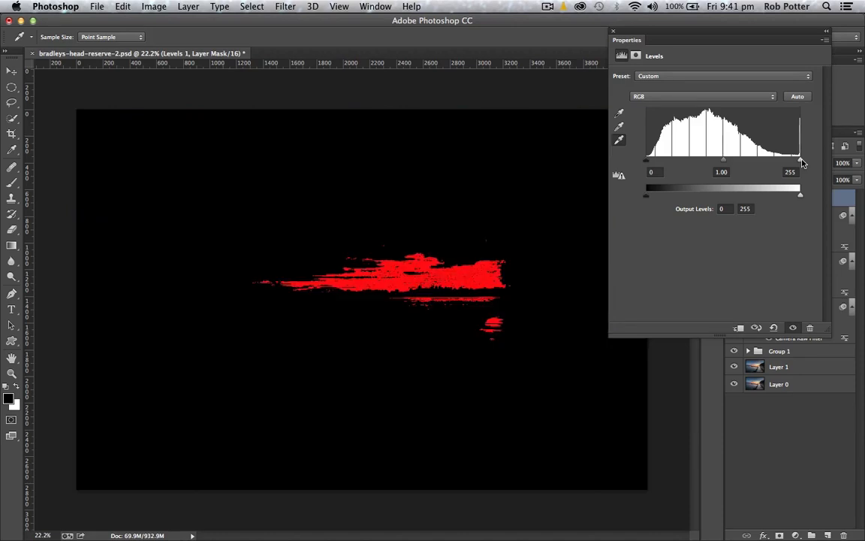
left_click_drag(802, 162, 767, 162)
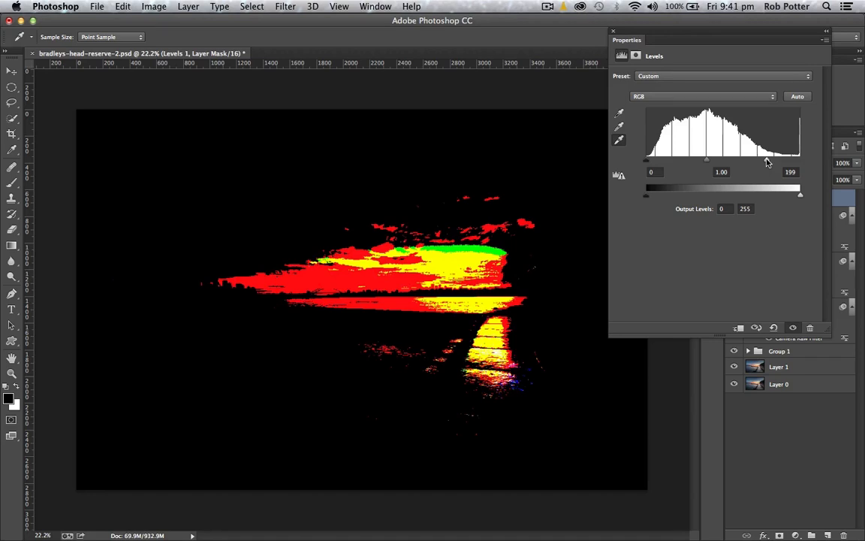
mouse_move(768, 163)
left_mouse_down()
mouse_move(759, 163)
mouse_move(769, 163)
left_mouse_up()
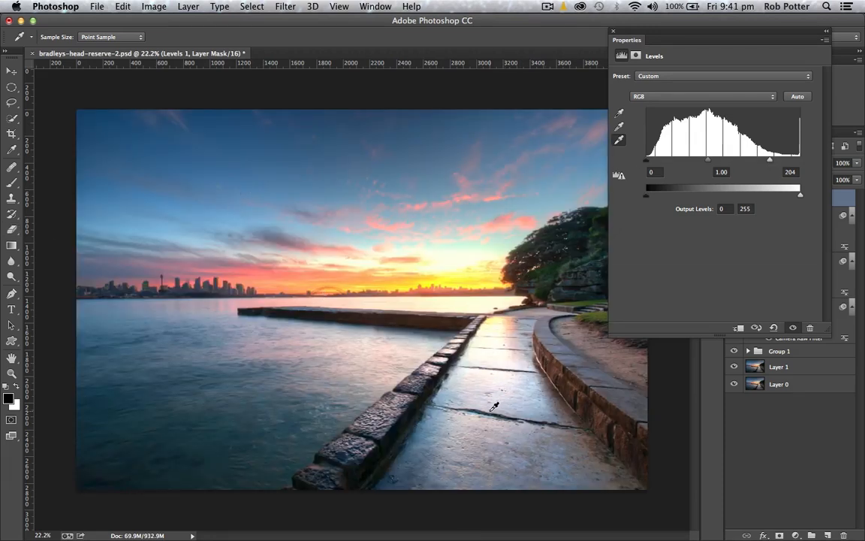
Zoom in on the sunlit walkway and set the Levels highlight input to 208 using the clipping preview.
left_click(11, 374)
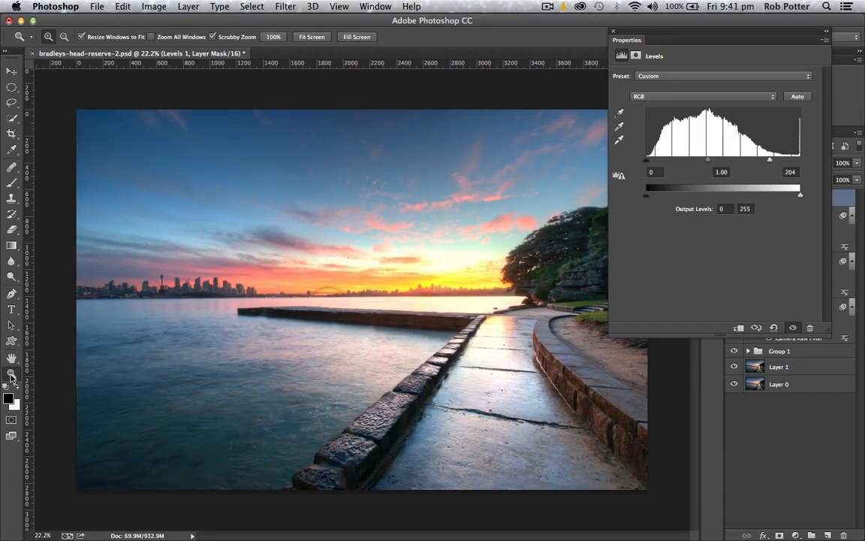
left_click_drag(460, 330, 600, 360)
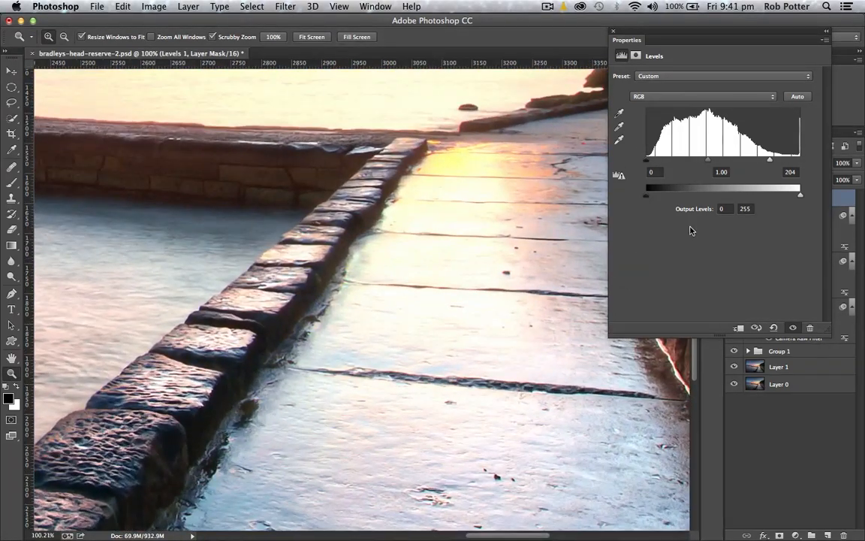
key("alt")
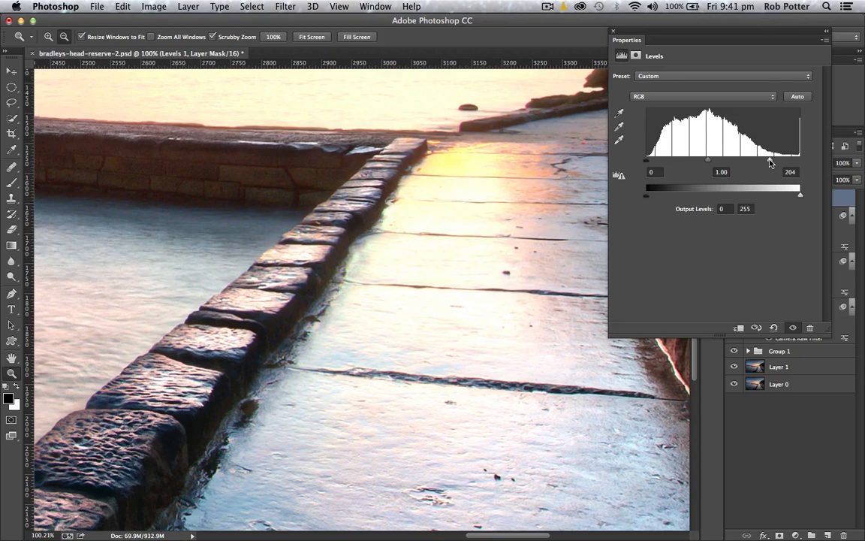
left_click(769, 161, "alt")
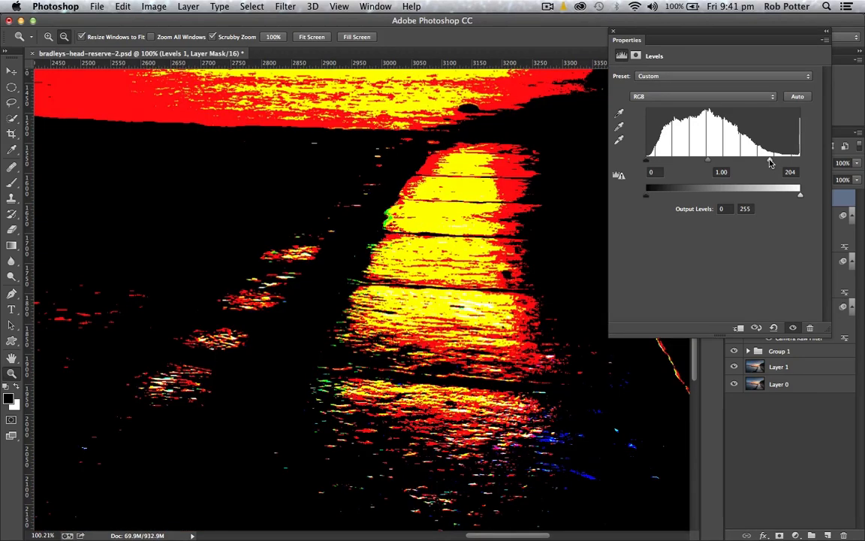
left_click_drag(770, 160, 773, 161)
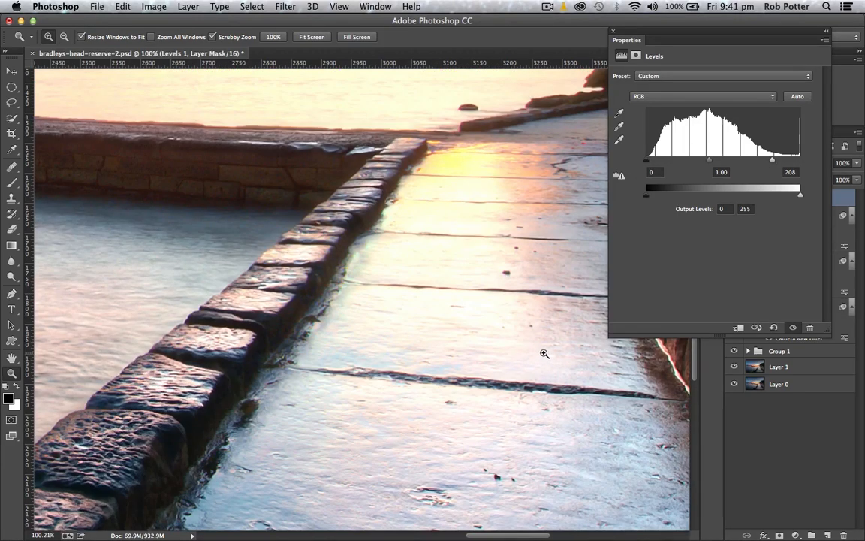
Magnify the bright paving and sample its brightest clipped highlight as the Levels white point, using the clipping preview.
left_click_drag(544, 353, 594, 353)
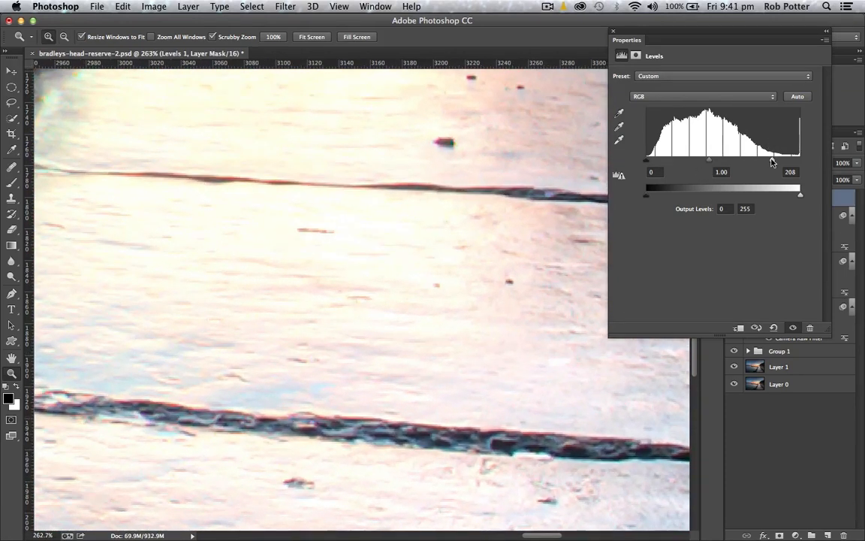
key("alt")
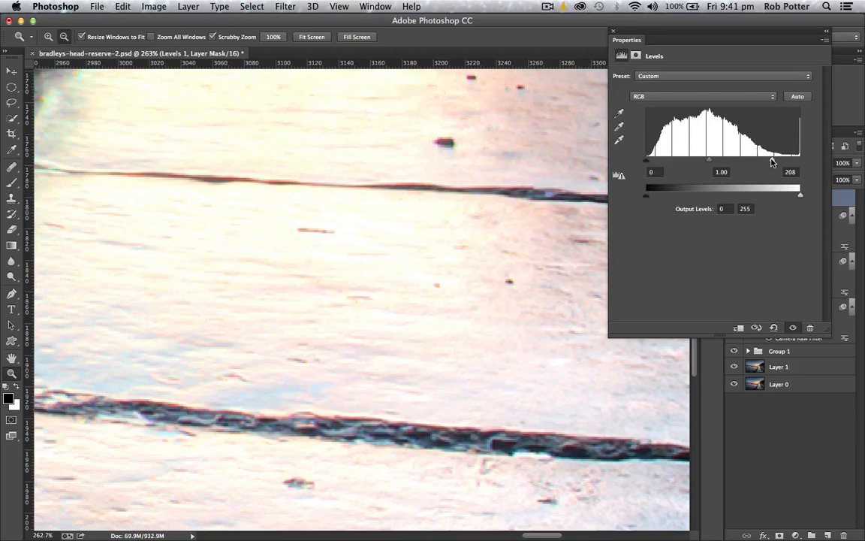
left_click(620, 143)
key("alt")
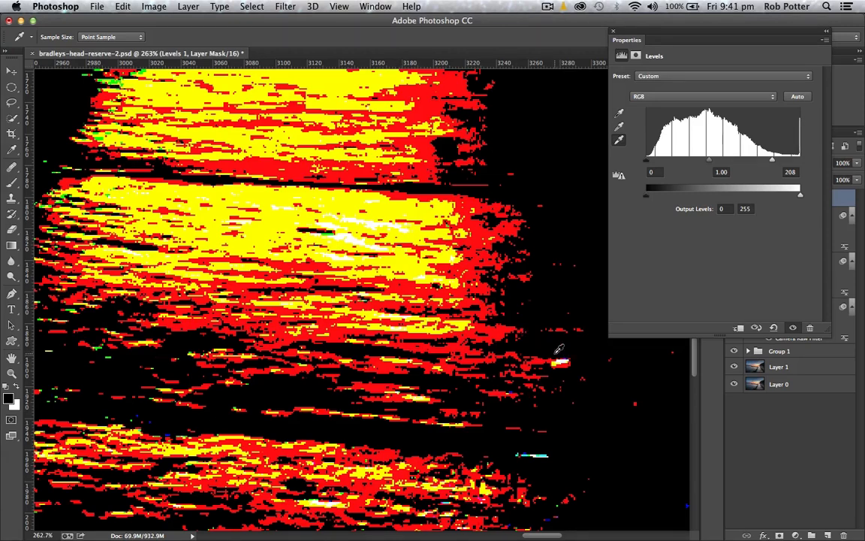
left_click(352, 235)
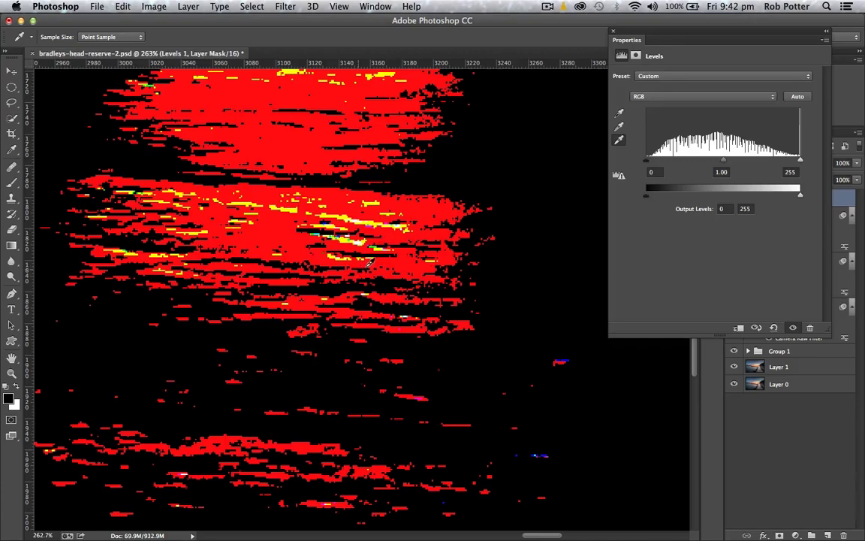
Move the Properties panel clear of the layer list and toggle Levels 1 on the whole image to compare before and after.
key("super+minus")
key("super+minus")
key("super+minus")
key("super+minus")
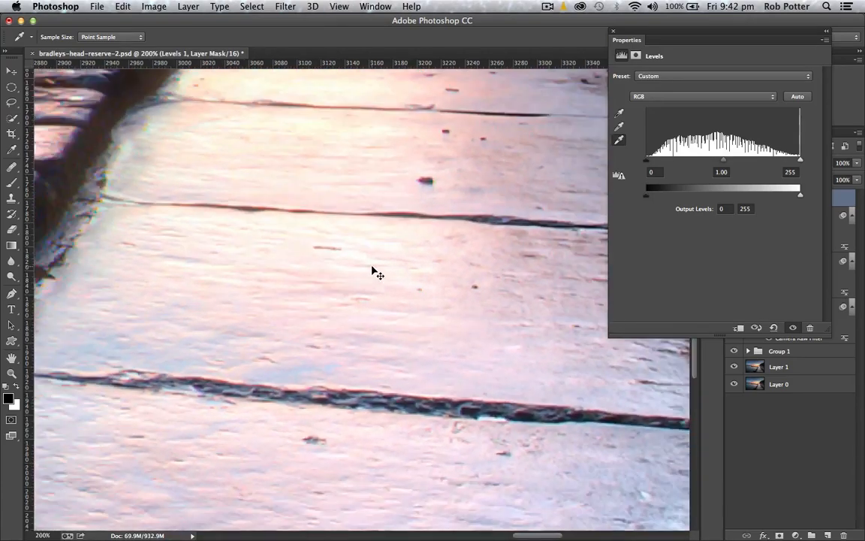
key("super+minus")
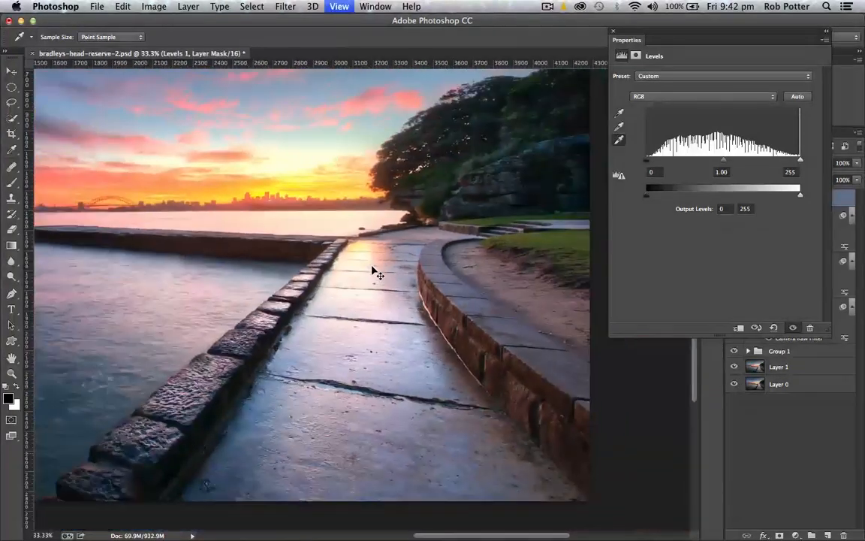
key("super+0")
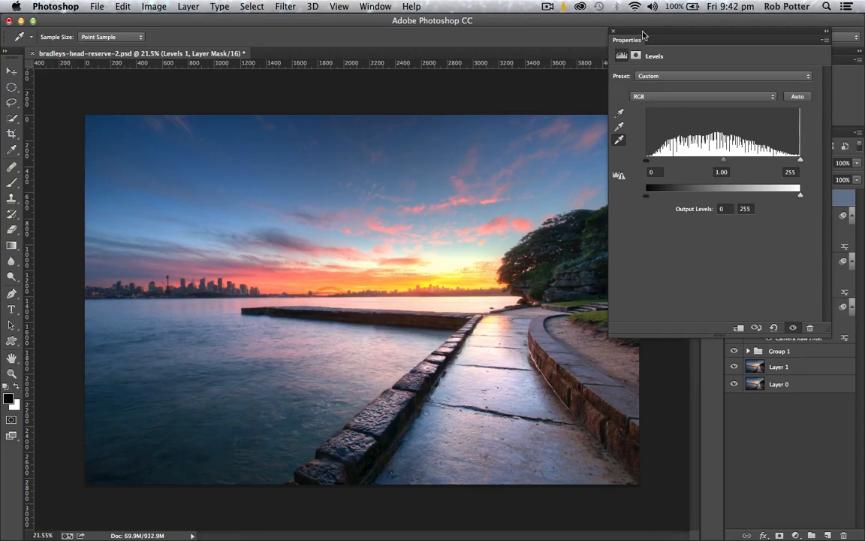
left_click_drag(615, 39, 734, 270)
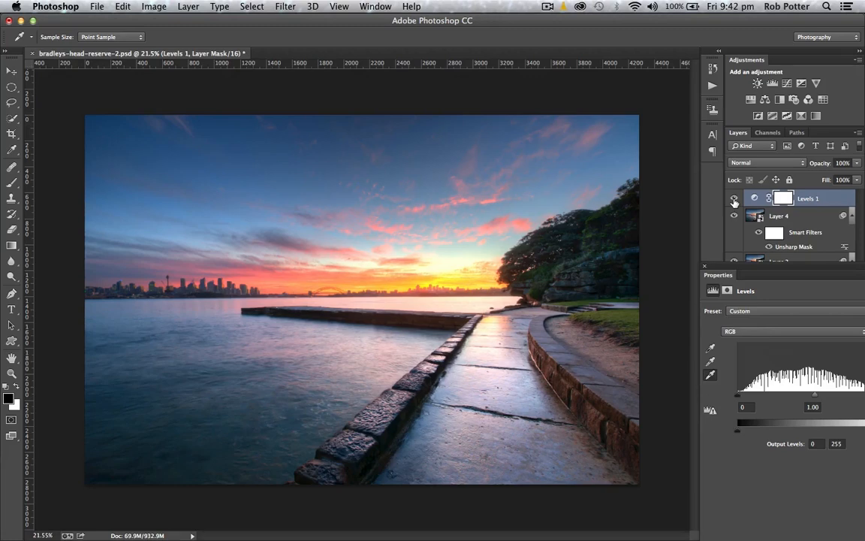
left_click(735, 199)
left_click(734, 199)
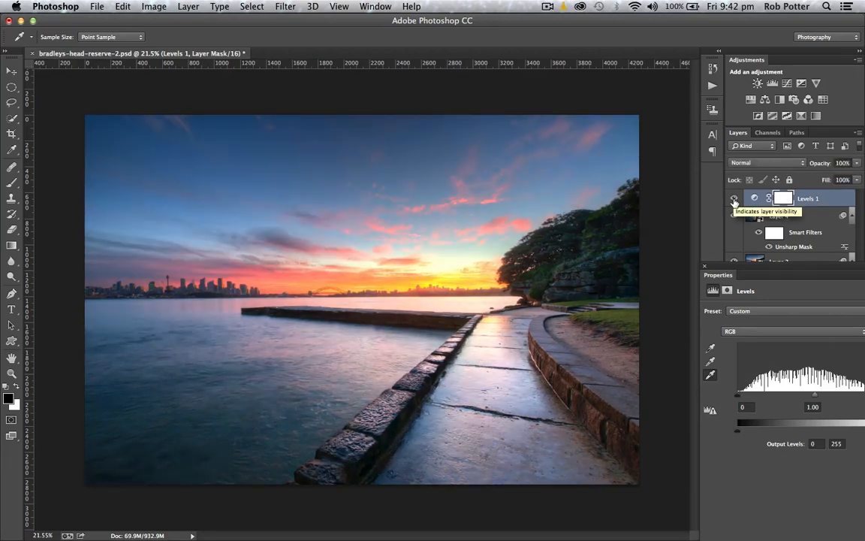
left_click(734, 199)
left_click(734, 199)
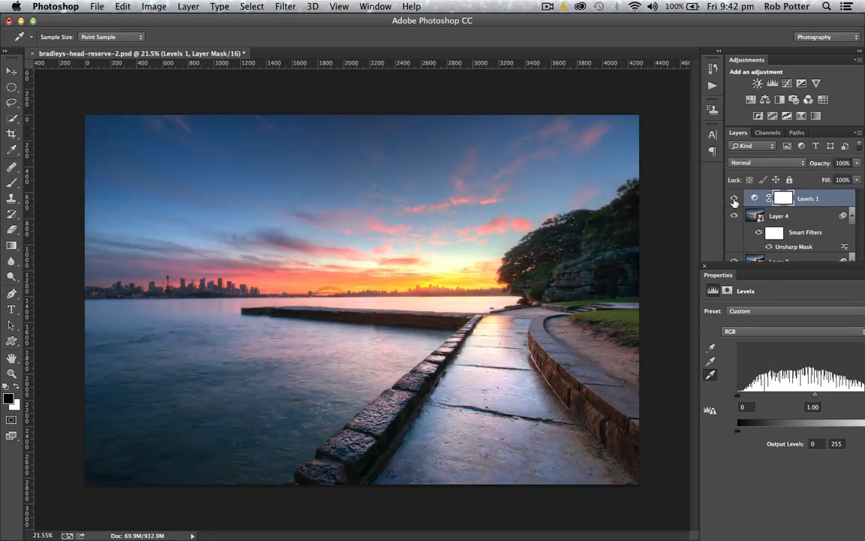